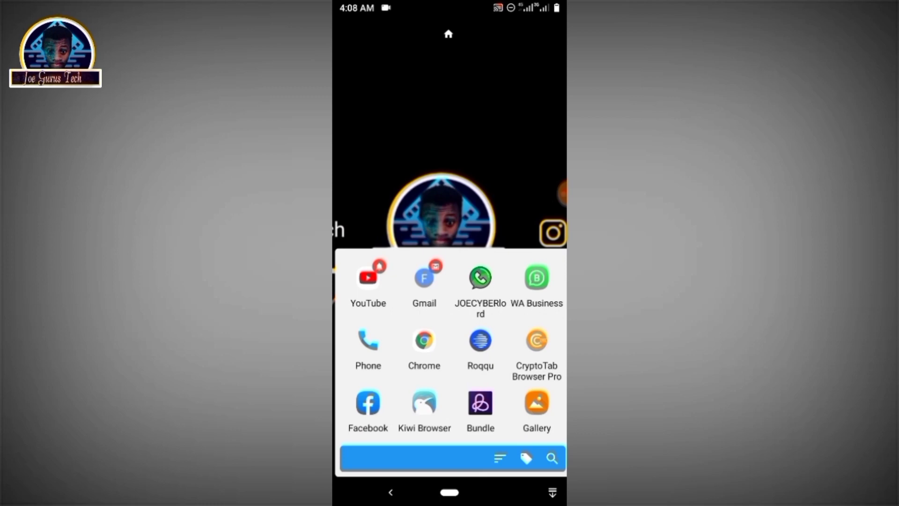
scroll(449, 352, down, 6)
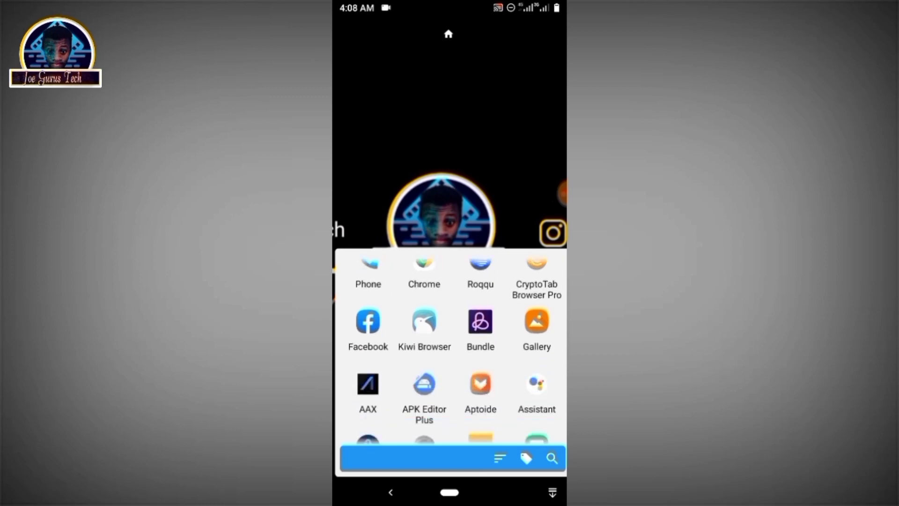
scroll(450, 352, down, 6)
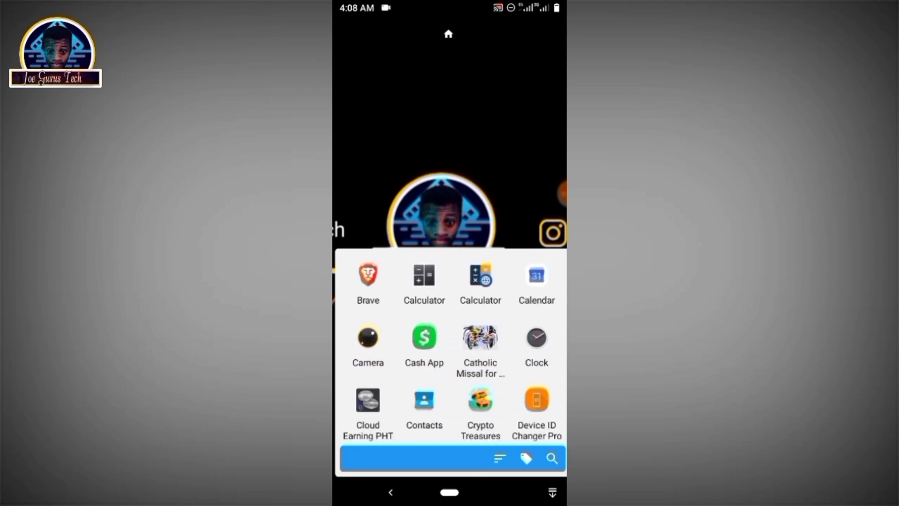
scroll(451, 352, down, 6)
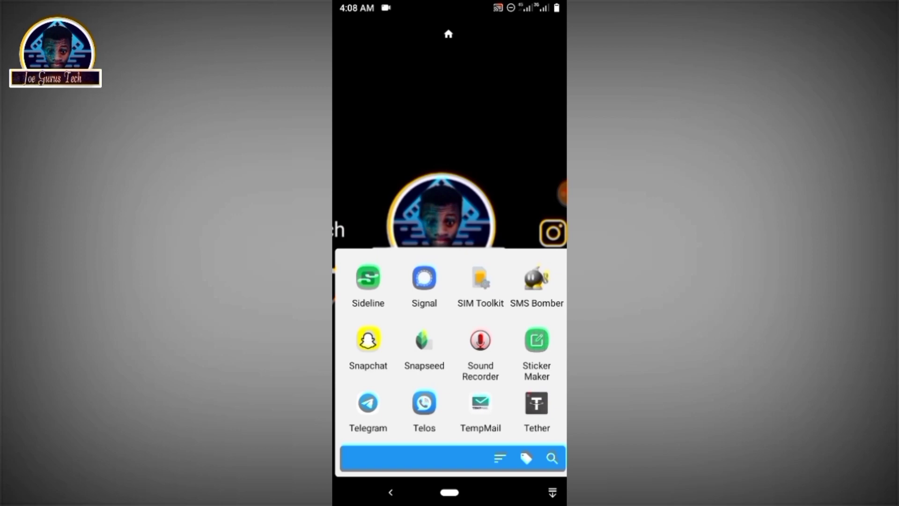
scroll(450, 351, down, 5)
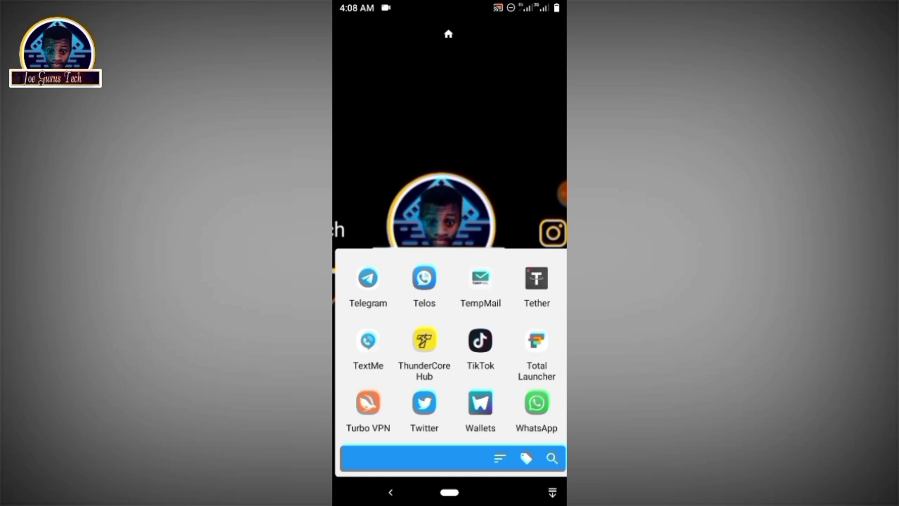
scroll(450, 351, down, 3)
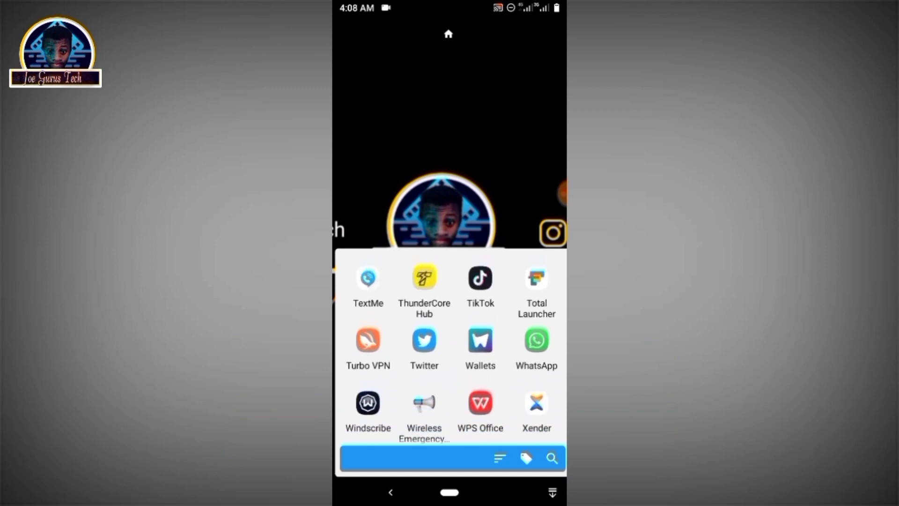
scroll(450, 351, up, 2)
scroll(450, 352, up, 5)
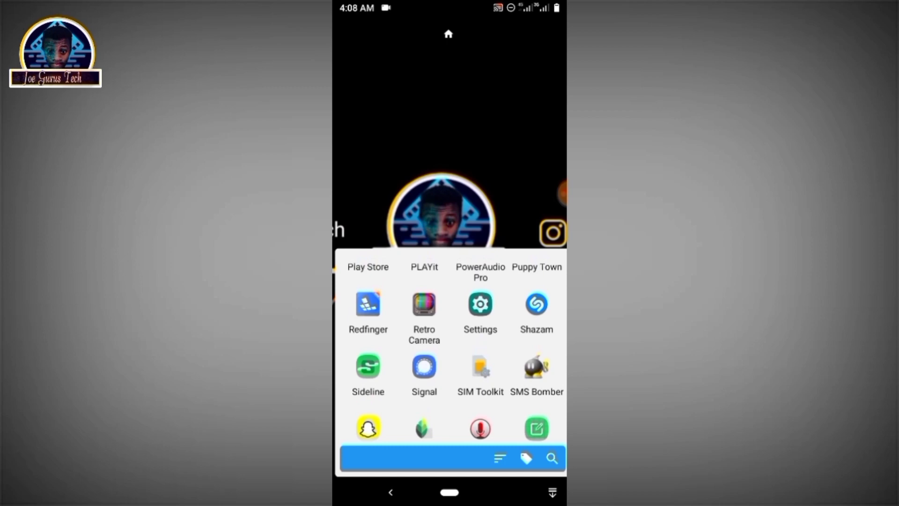
scroll(450, 352, down, 1)
scroll(450, 351, up, 4)
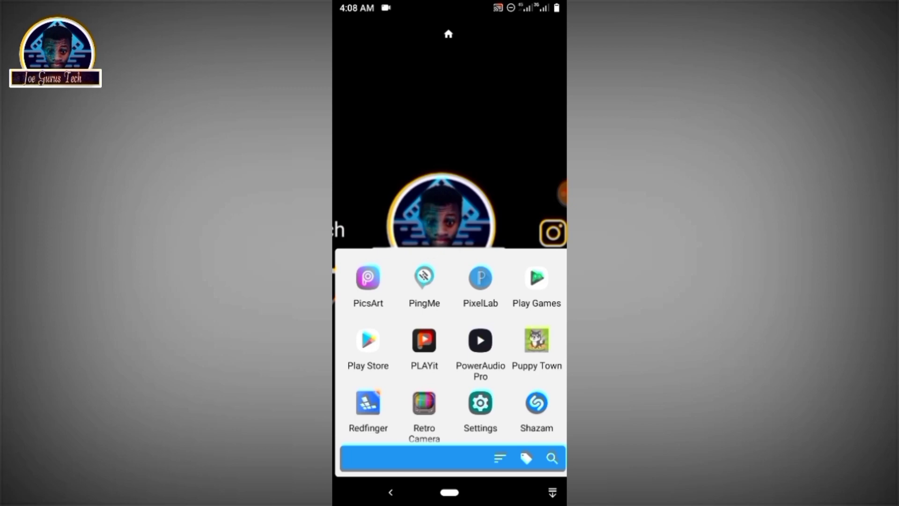
scroll(450, 352, up, 5)
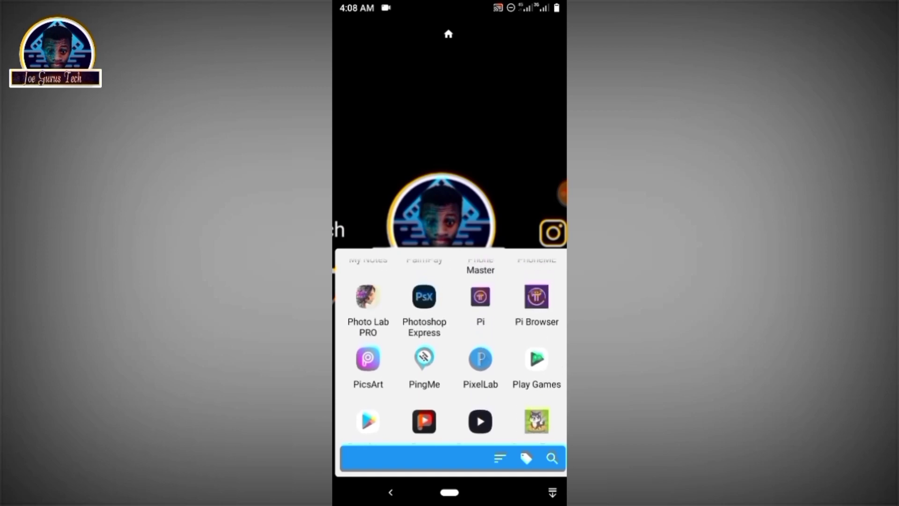
scroll(450, 351, up, 5)
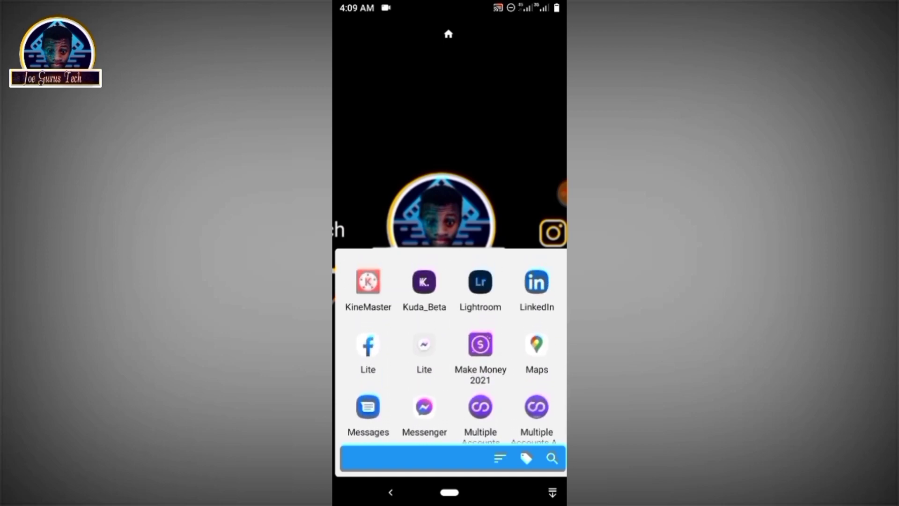
scroll(450, 351, up, 5)
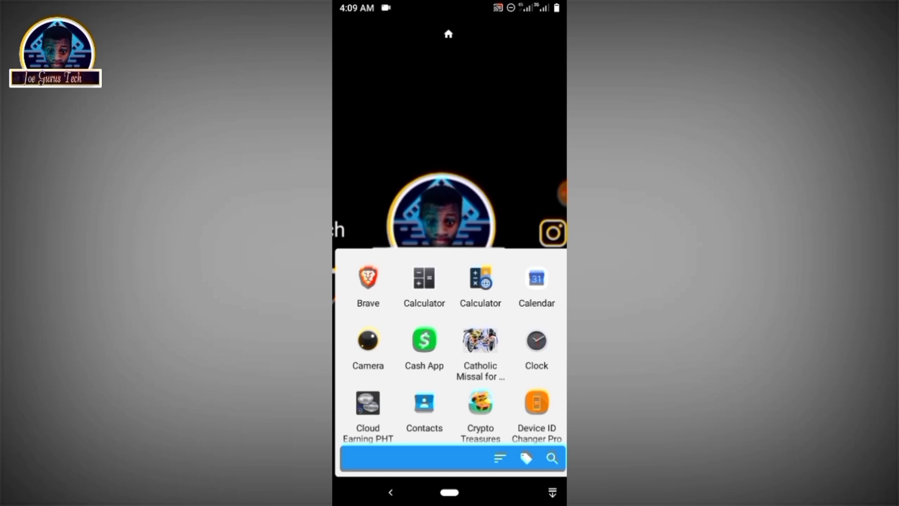
scroll(450, 352, up, 5)
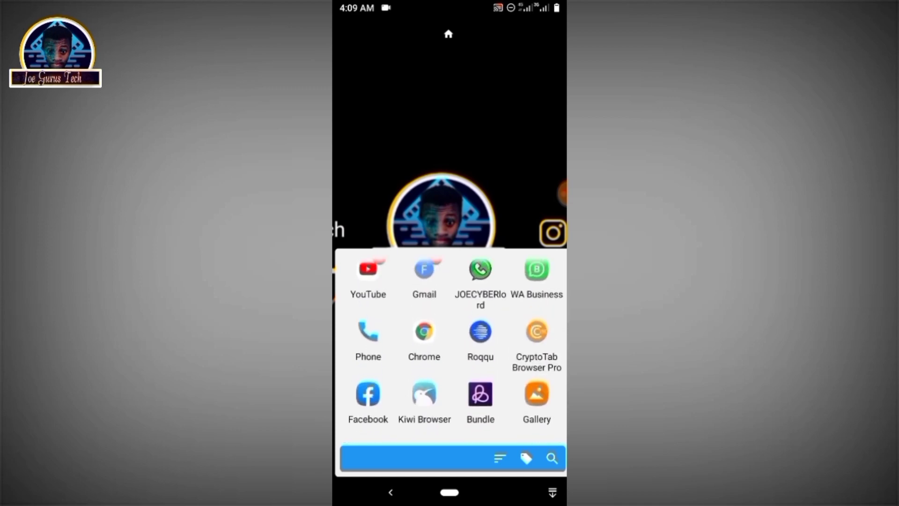
Scroll the app drawer down to the M–P apps, where the PhoneME icon appears
drag(450, 7, 450, 210)
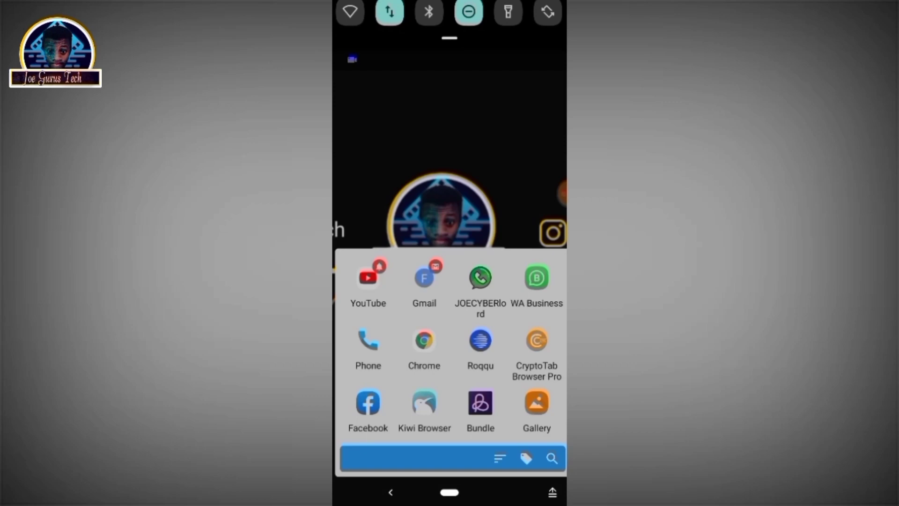
scroll(450, 352, down, 8)
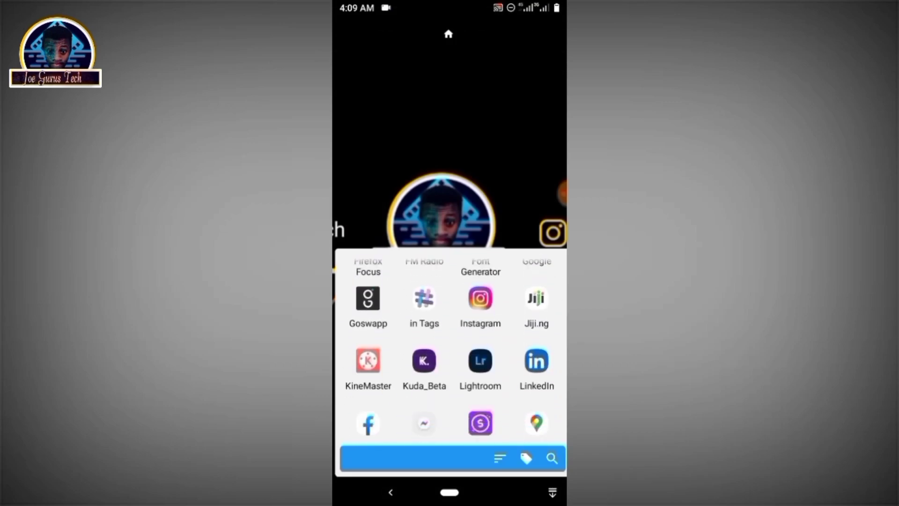
scroll(451, 351, down, 1)
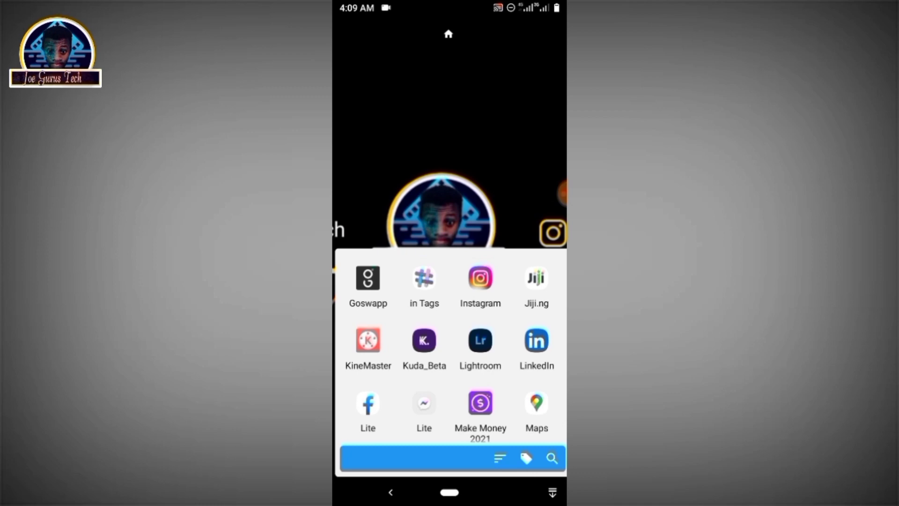
scroll(450, 351, down, 2)
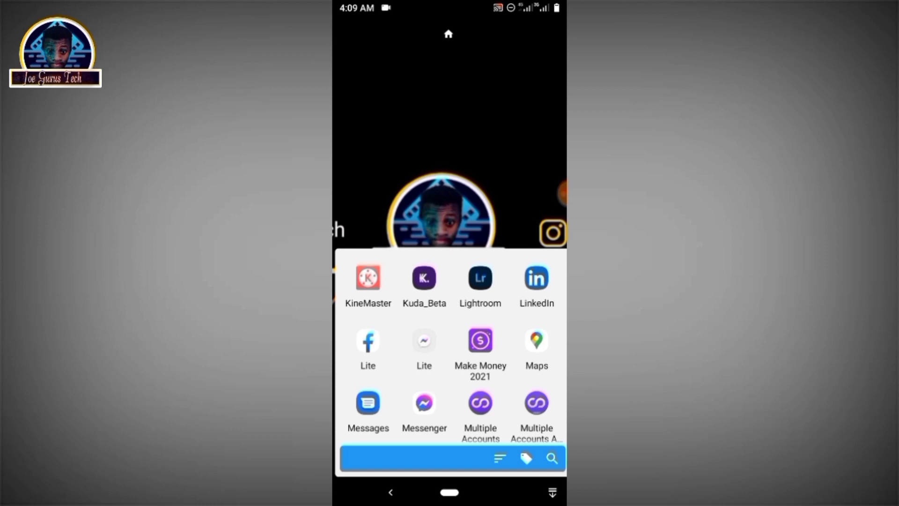
scroll(450, 352, down, 3)
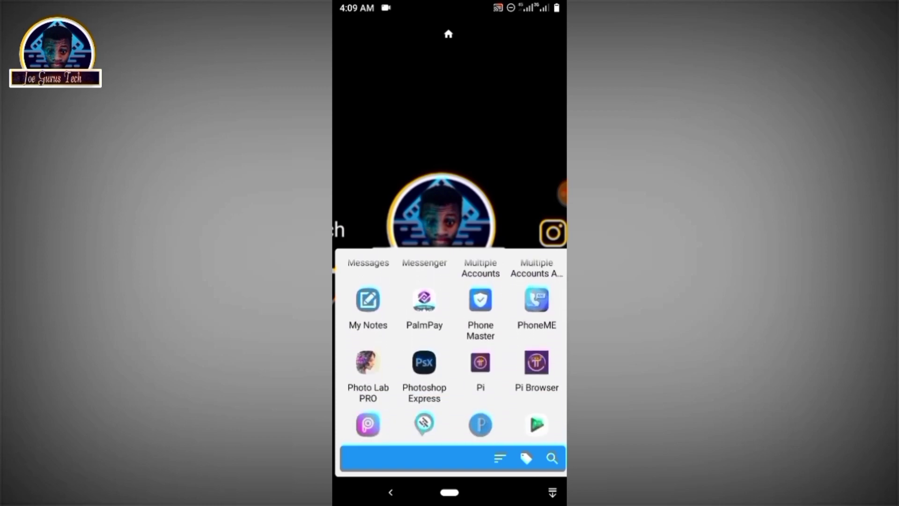
scroll(450, 351, down, 2)
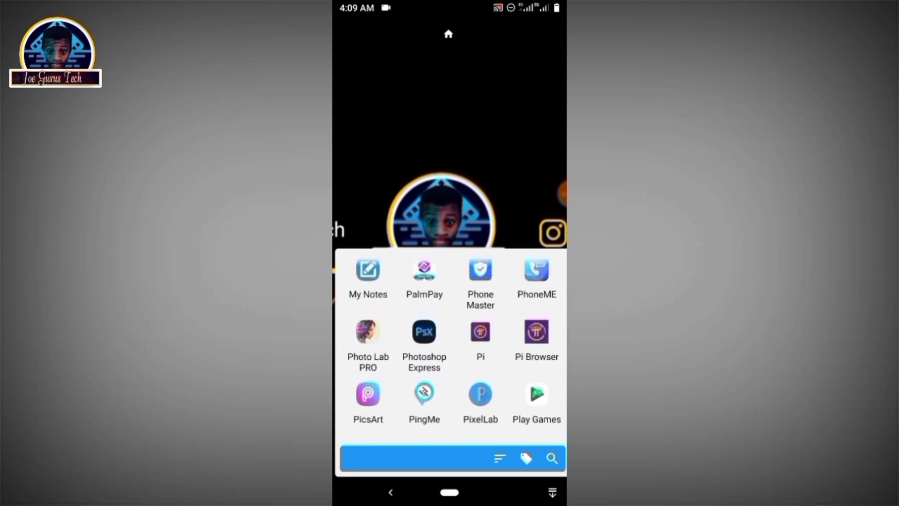
scroll(450, 351, down, 2)
scroll(449, 351, up, 3)
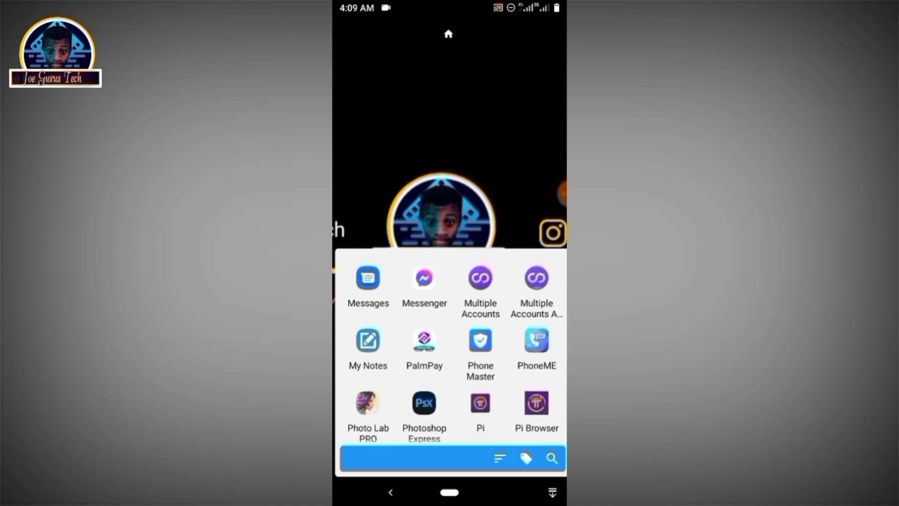
Launch PhoneME and let its All messages list of dated voicemails load
click(537, 348)
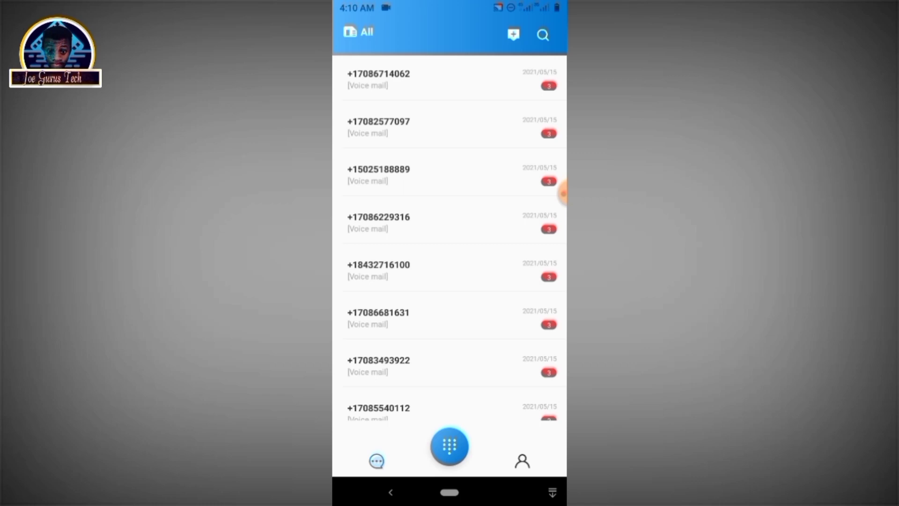
scroll(450, 247, down, 4)
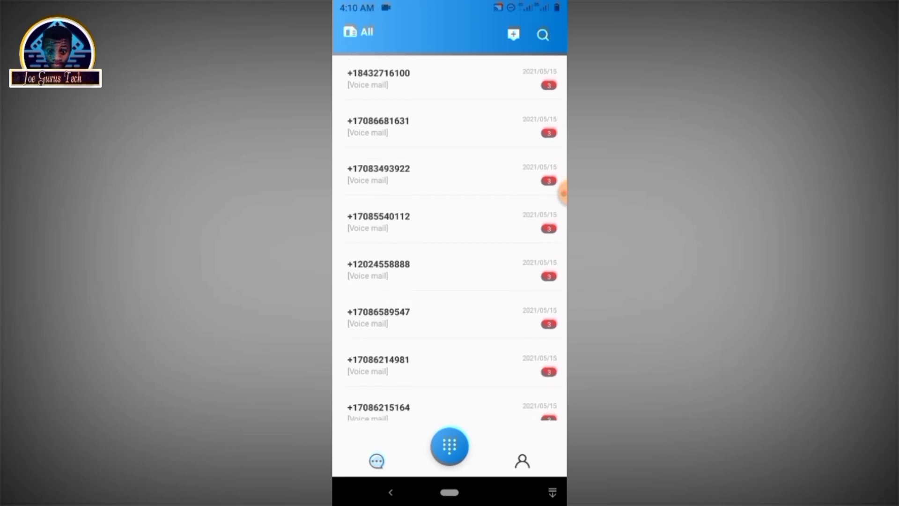
scroll(450, 246, down, 1)
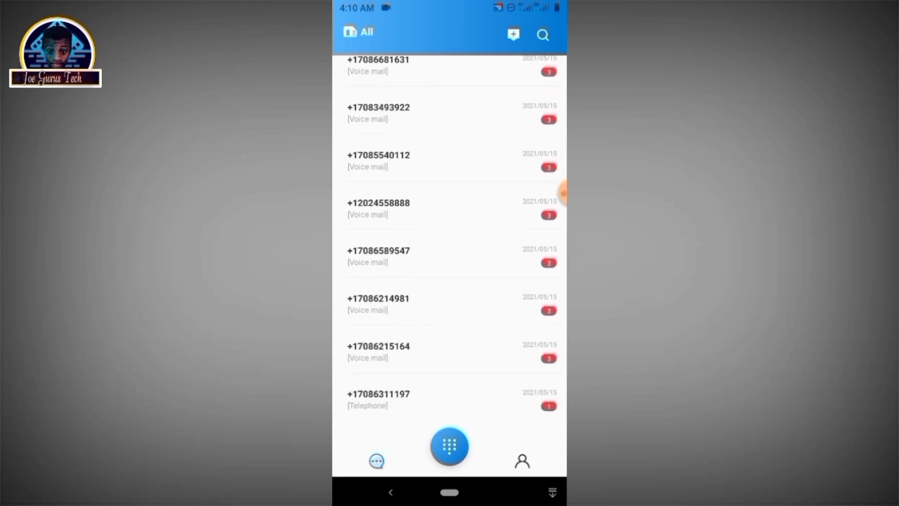
scroll(449, 246, down, 4)
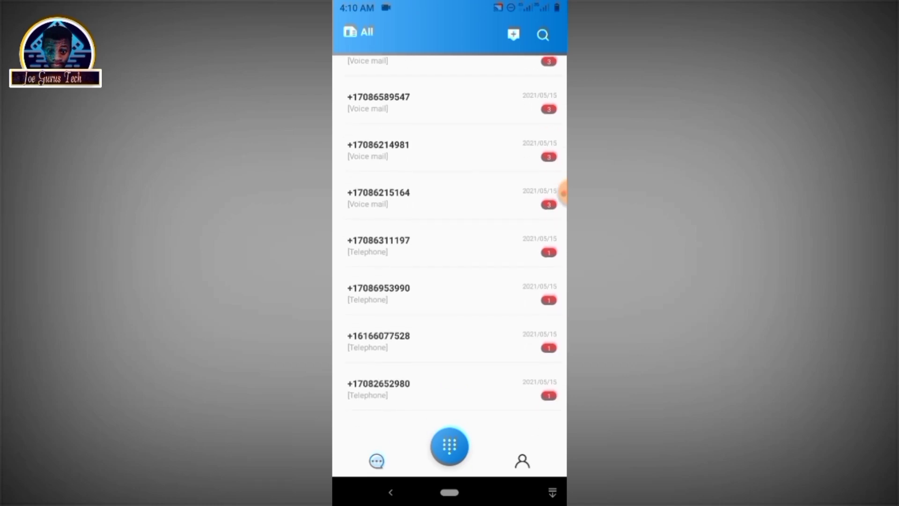
scroll(449, 246, down, 5)
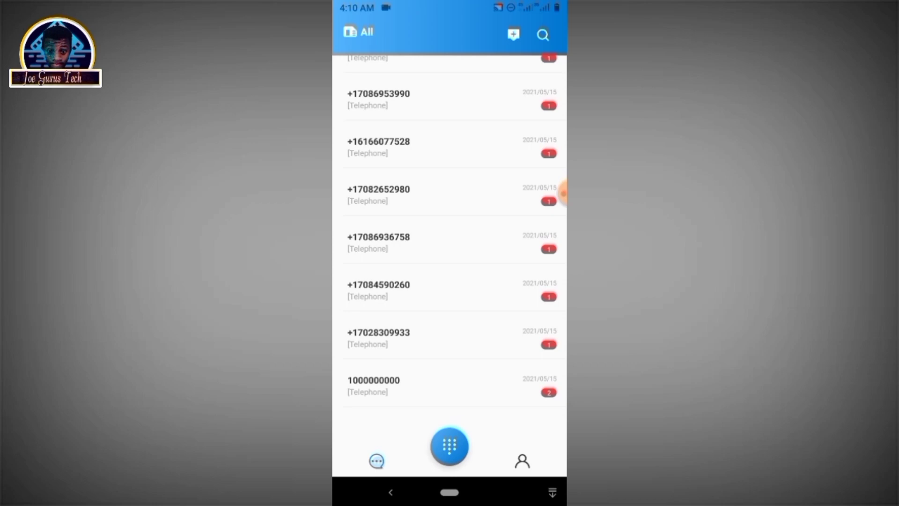
scroll(450, 246, down, 5)
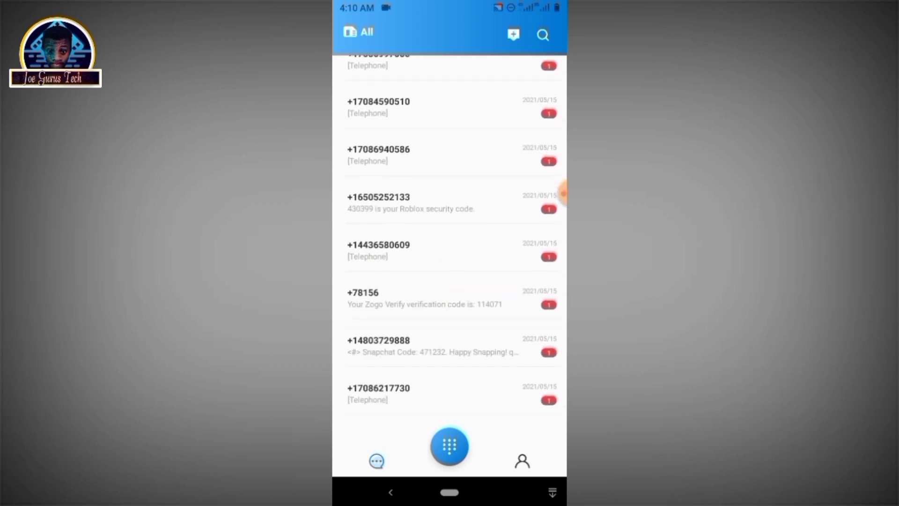
scroll(450, 246, down, 5)
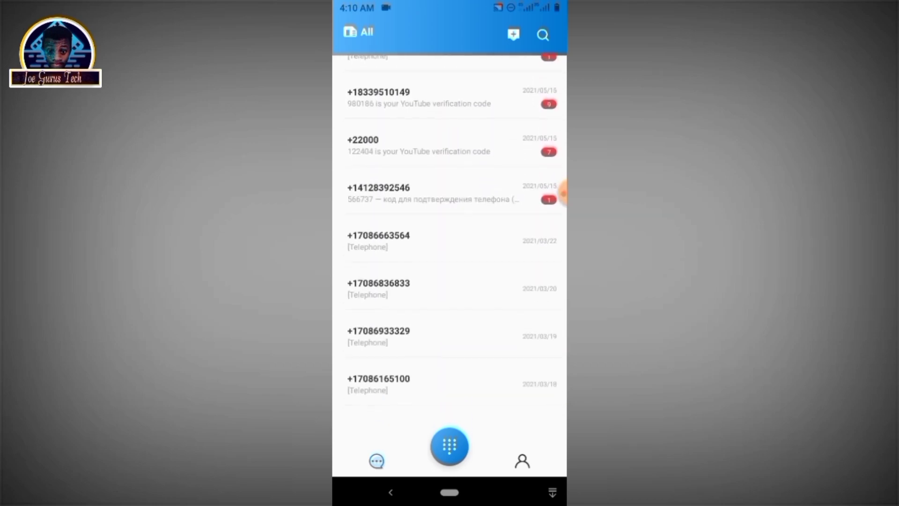
scroll(450, 246, down, 5)
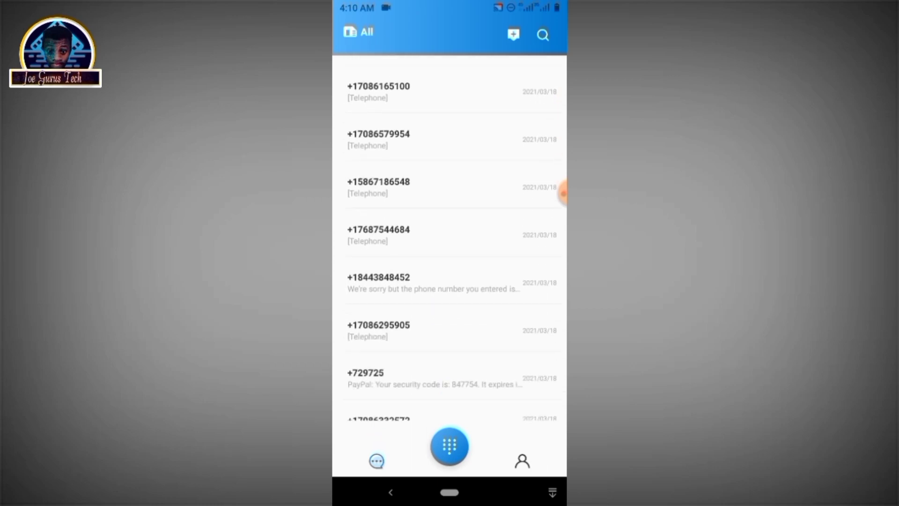
scroll(450, 246, down, 2)
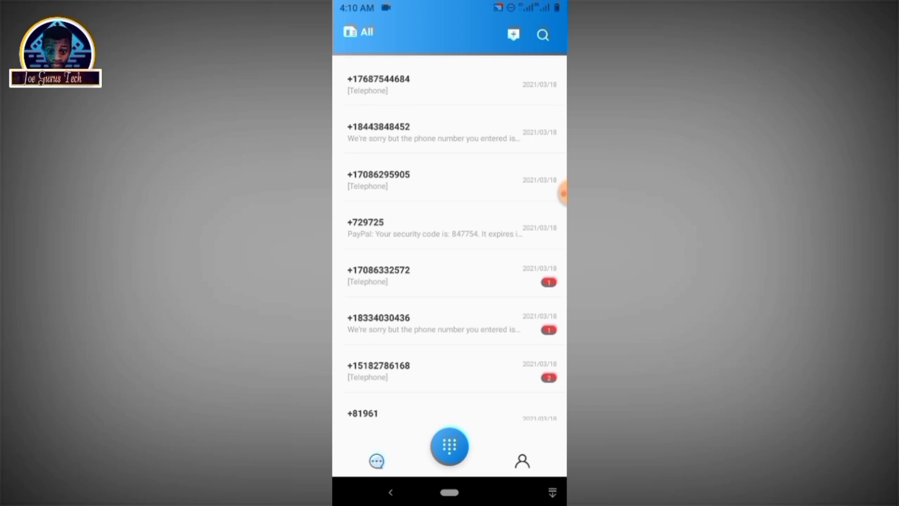
scroll(450, 246, down, 2)
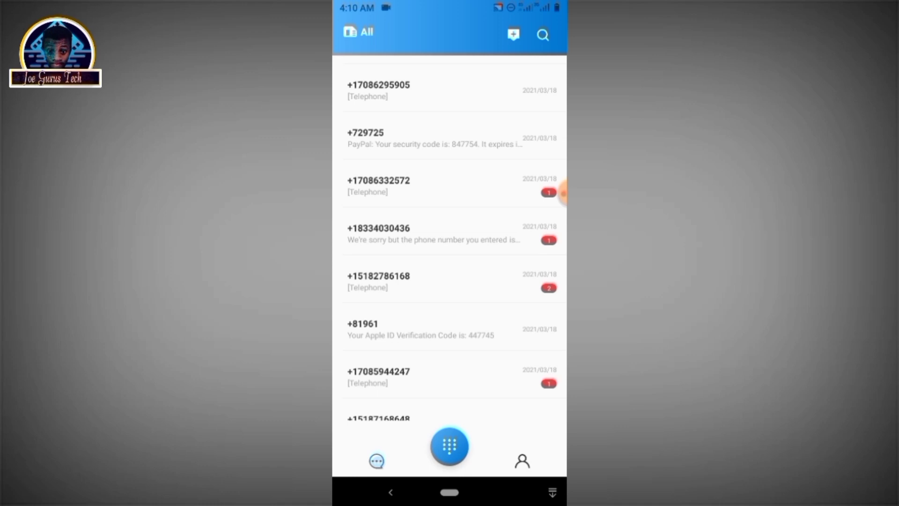
scroll(450, 247, down, 3)
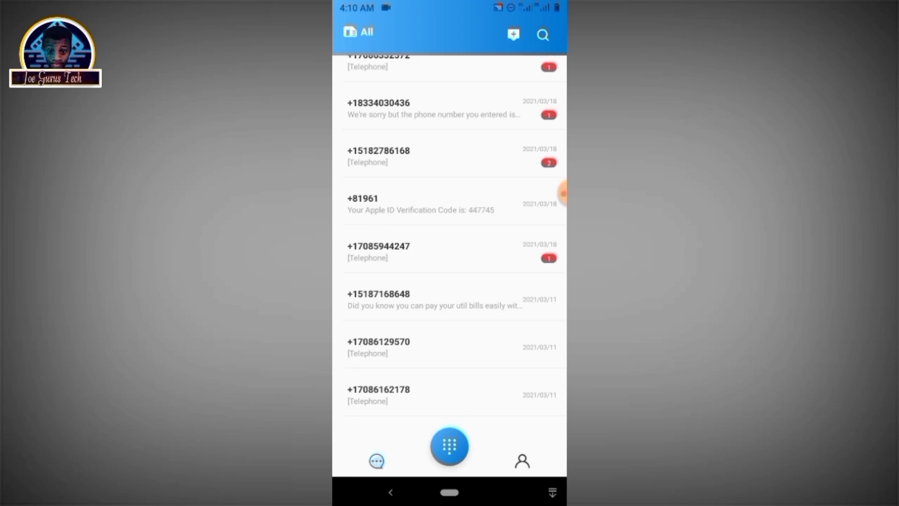
scroll(450, 246, down, 4)
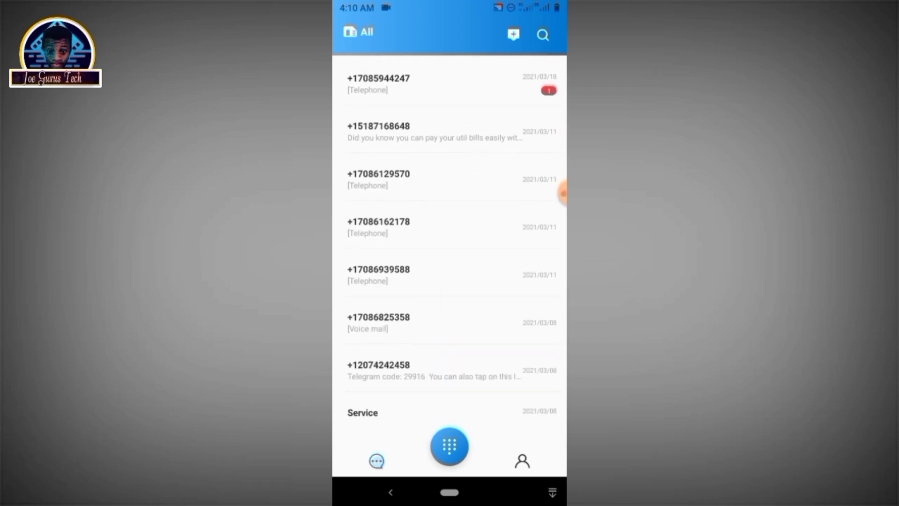
scroll(450, 246, up, 2)
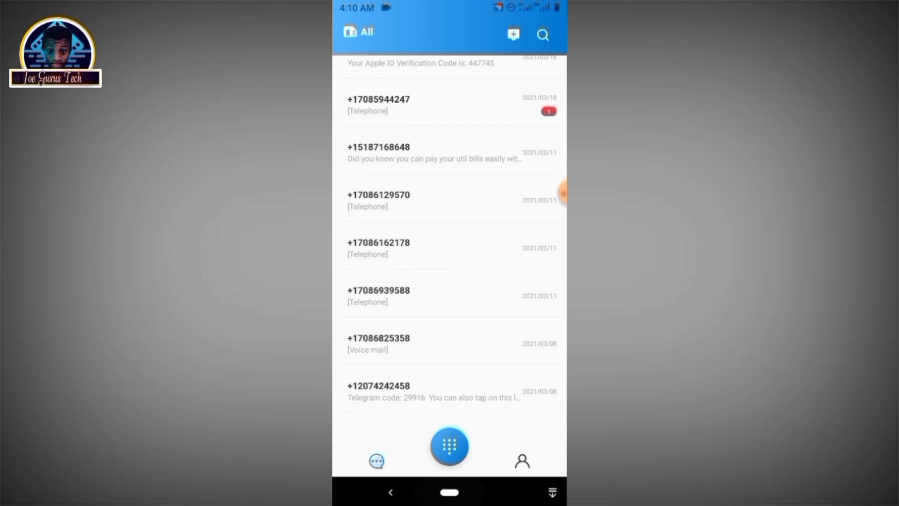
Leave the PhoneME inbox after its older March 2021 entries and return home
click(450, 492)
Launch Google Play Store from the app drawer's P section
click(539, 448)
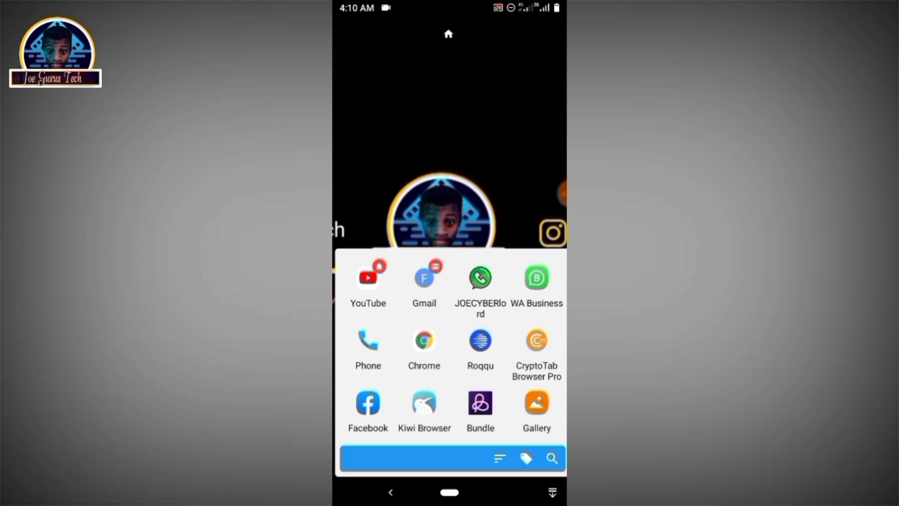
scroll(450, 352, down, 3)
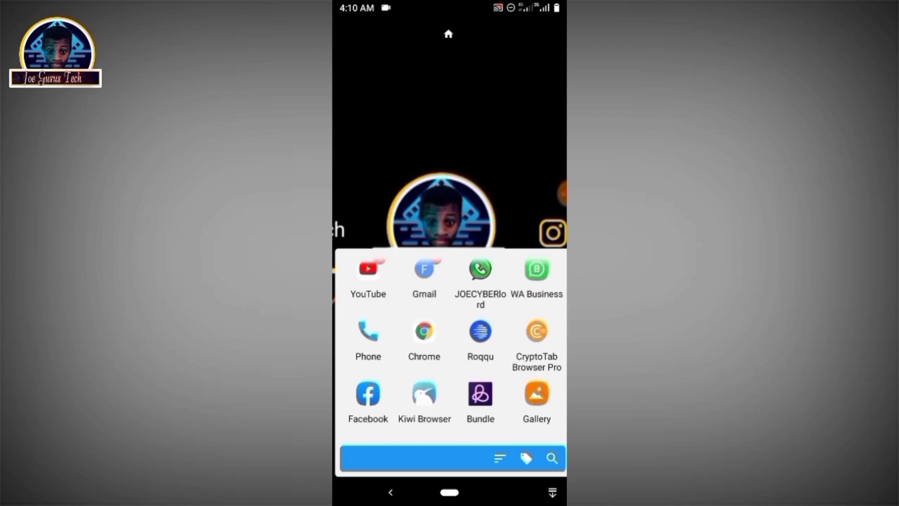
scroll(450, 351, up, 1)
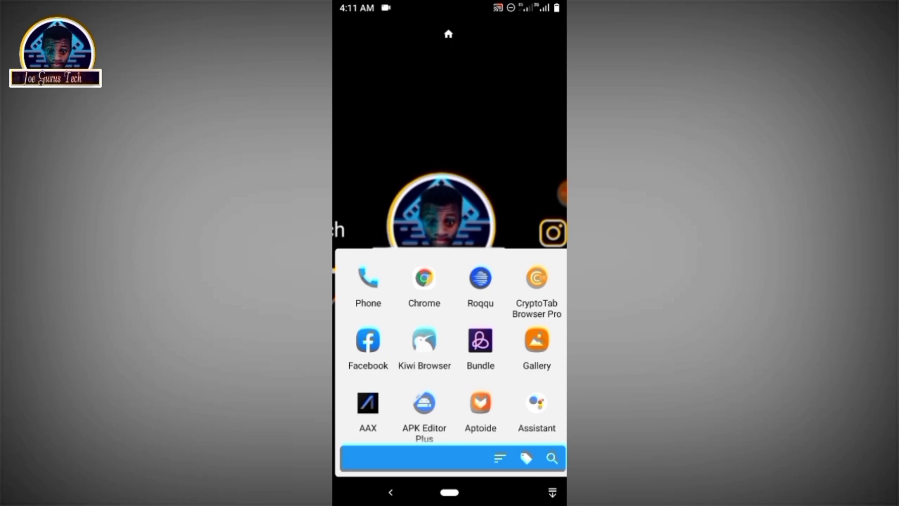
scroll(450, 352, down, 4)
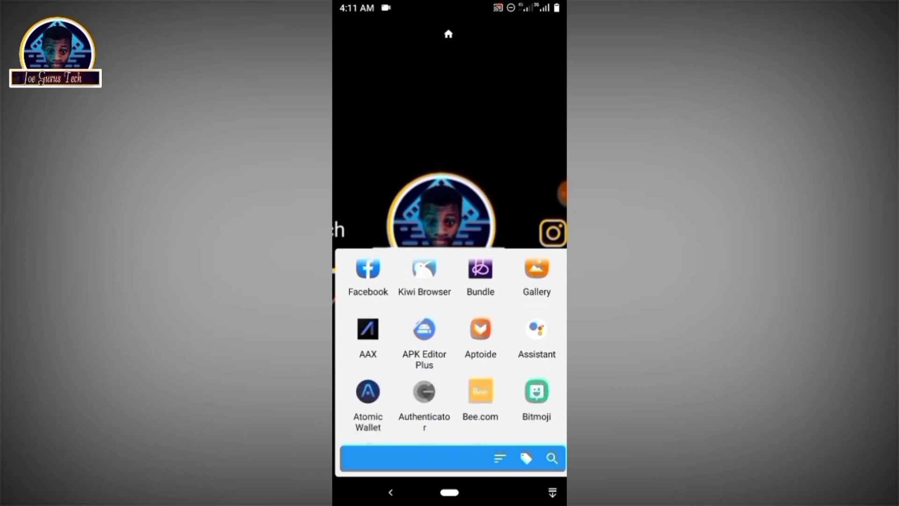
click(500, 458)
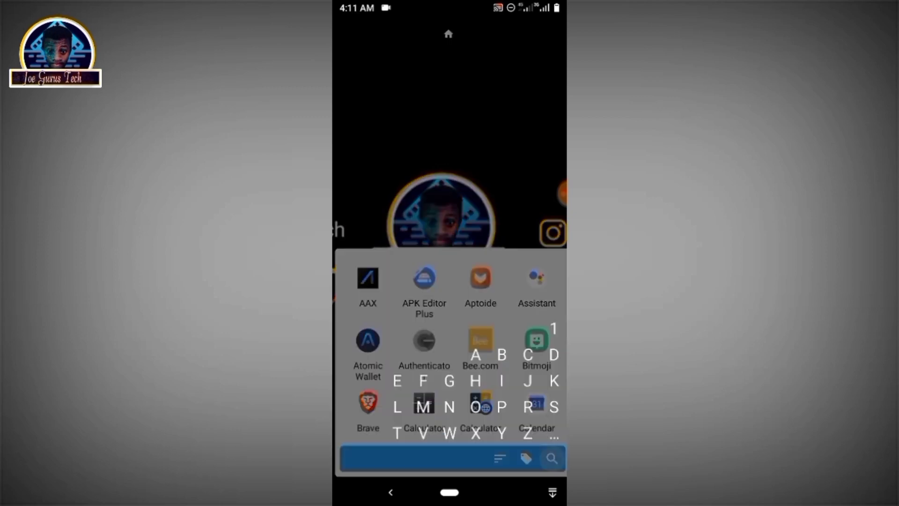
click(502, 407)
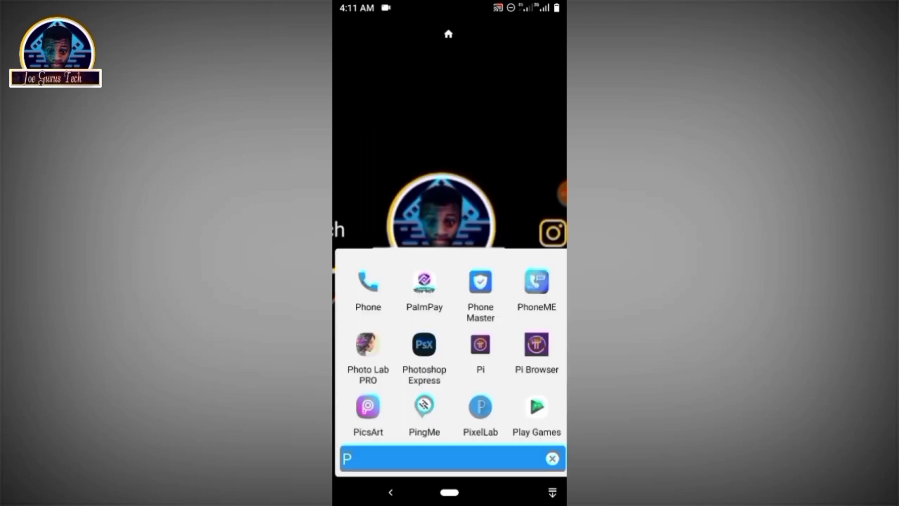
scroll(450, 351, down, 2)
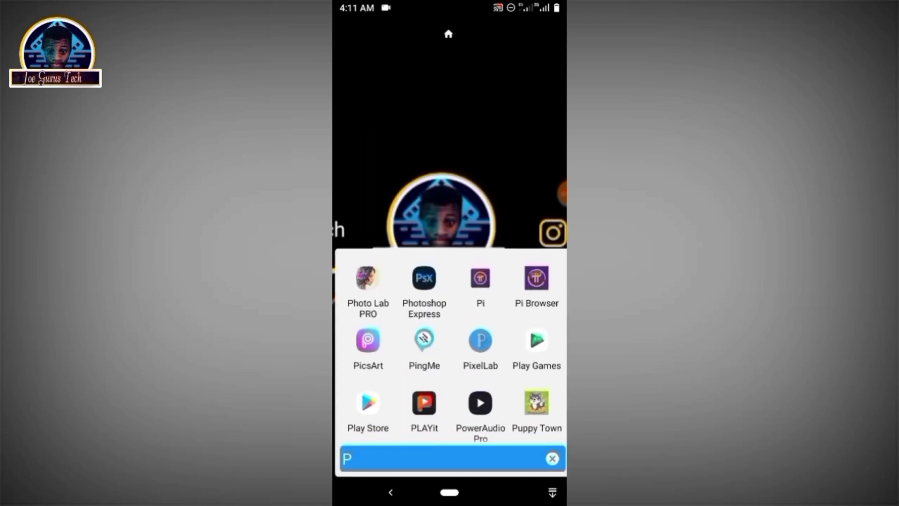
click(536, 340)
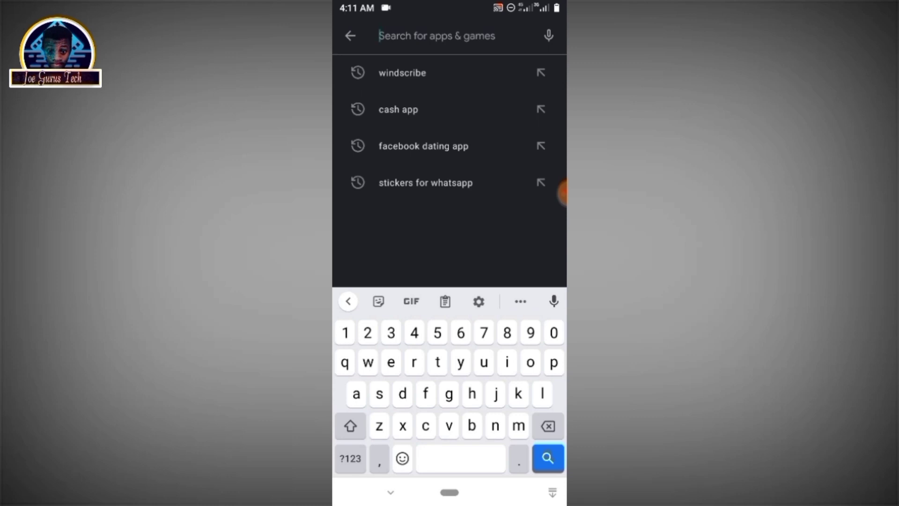
text(2n)
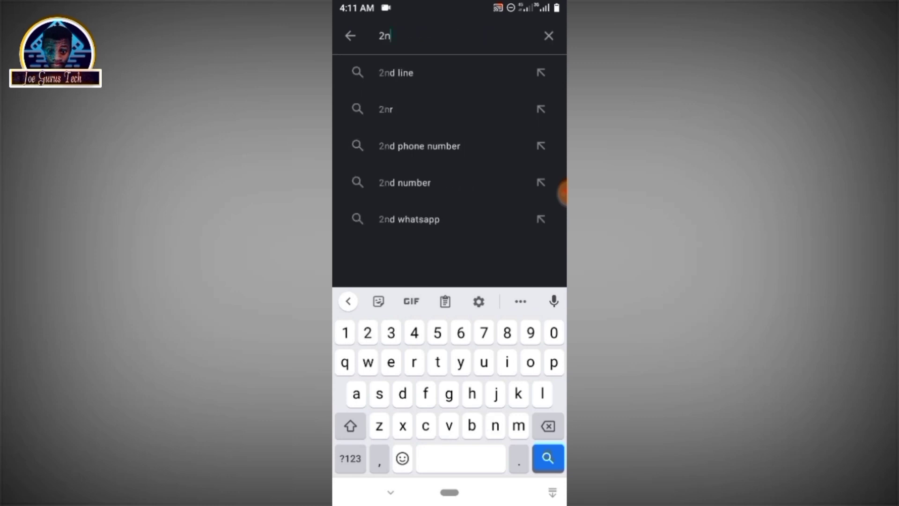
text(d)
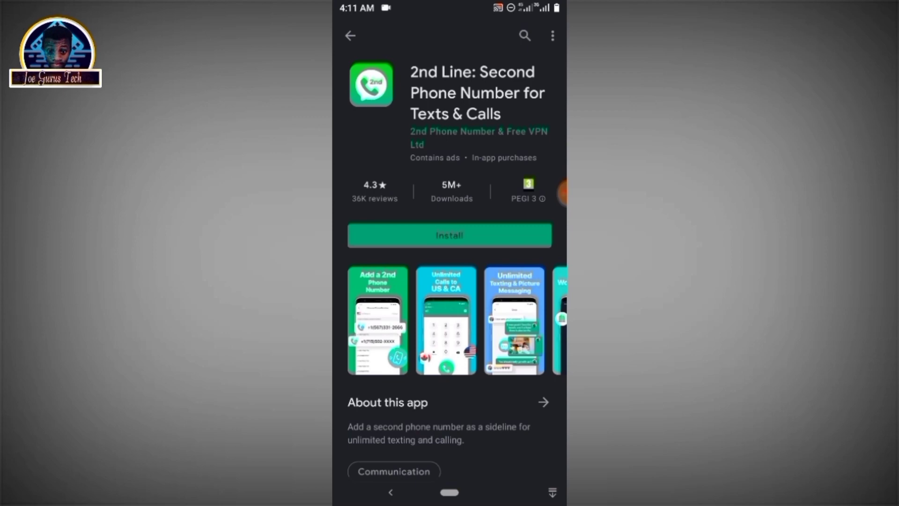
scroll(449, 282, down, 3)
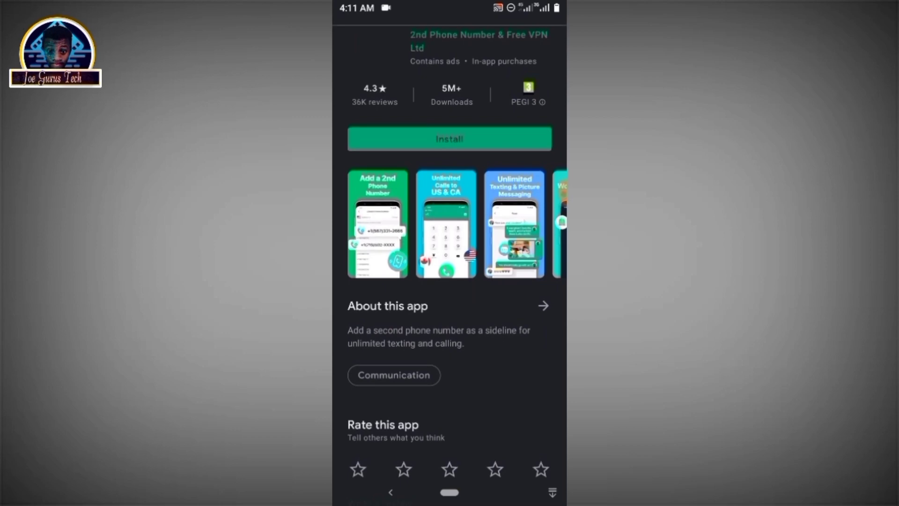
scroll(450, 281, down, 2)
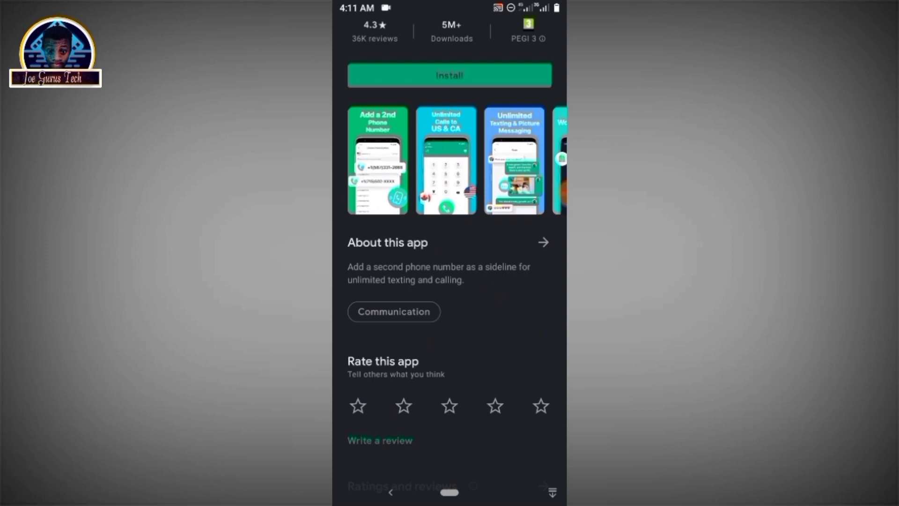
scroll(450, 253, up, 5)
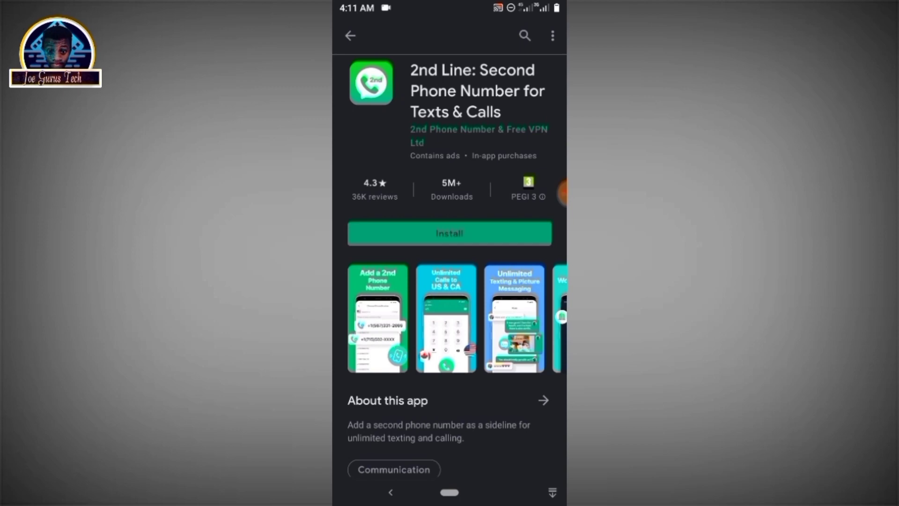
Review the Play account's payment methods under Payments & subscriptions, then return to the Games feed
click(350, 35)
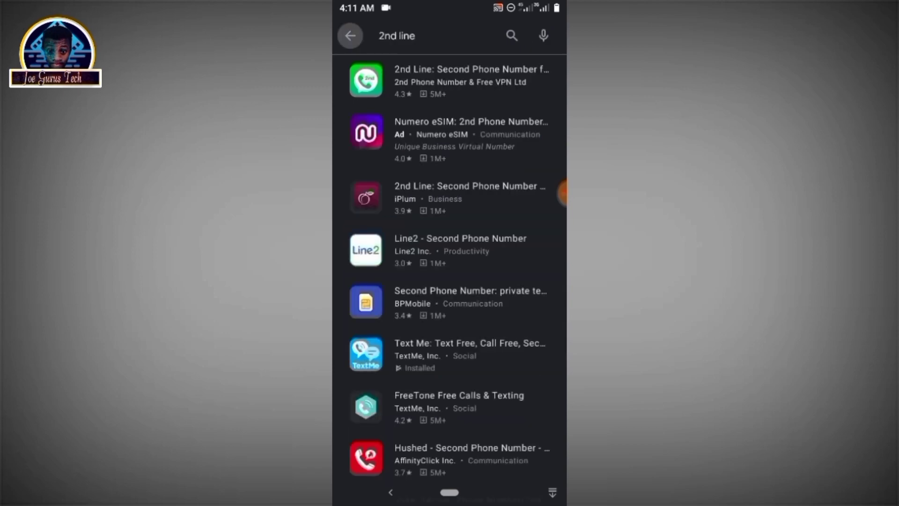
click(351, 35)
click(535, 35)
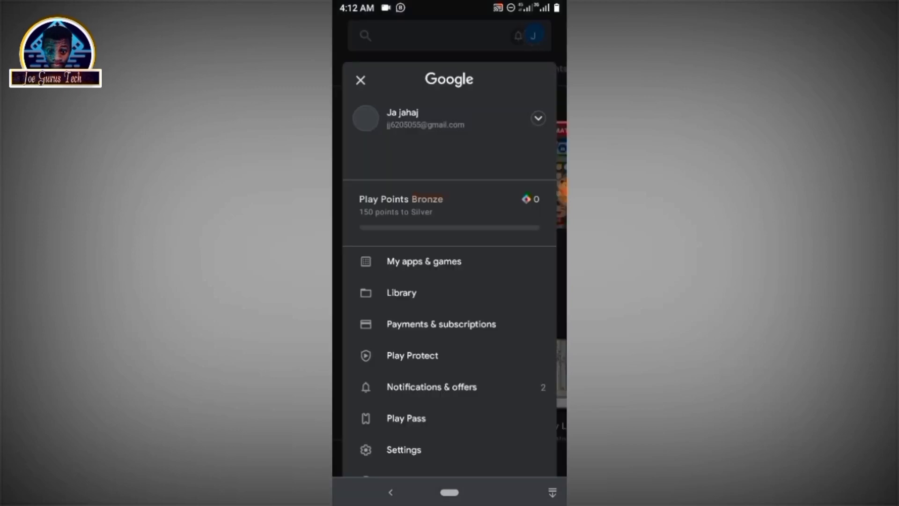
scroll(555, 281, down, 3)
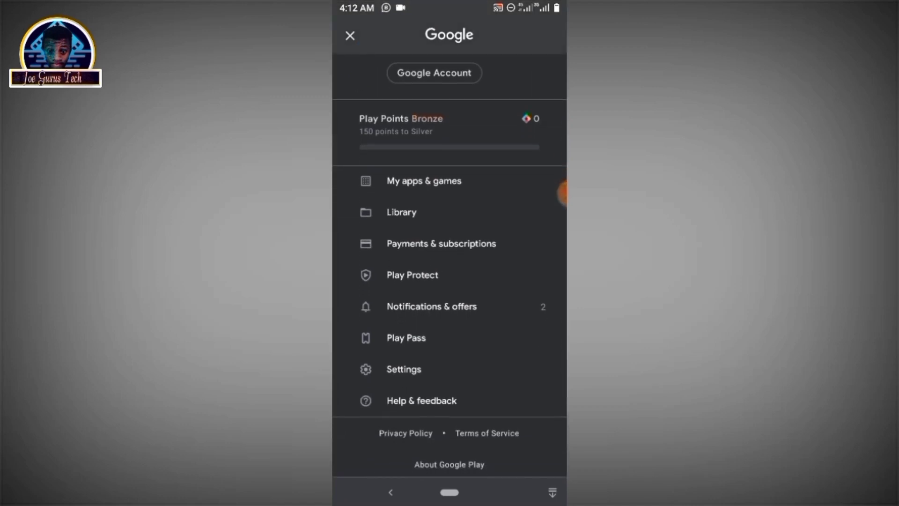
click(441, 243)
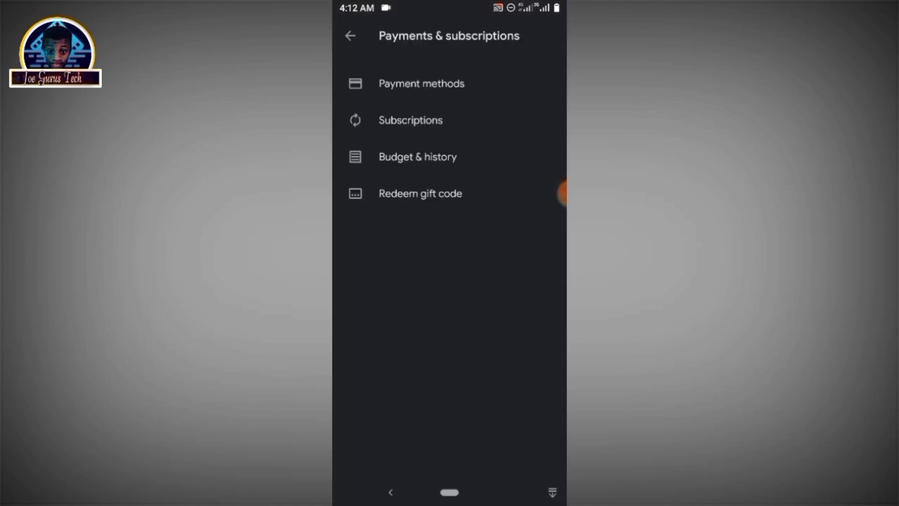
click(422, 84)
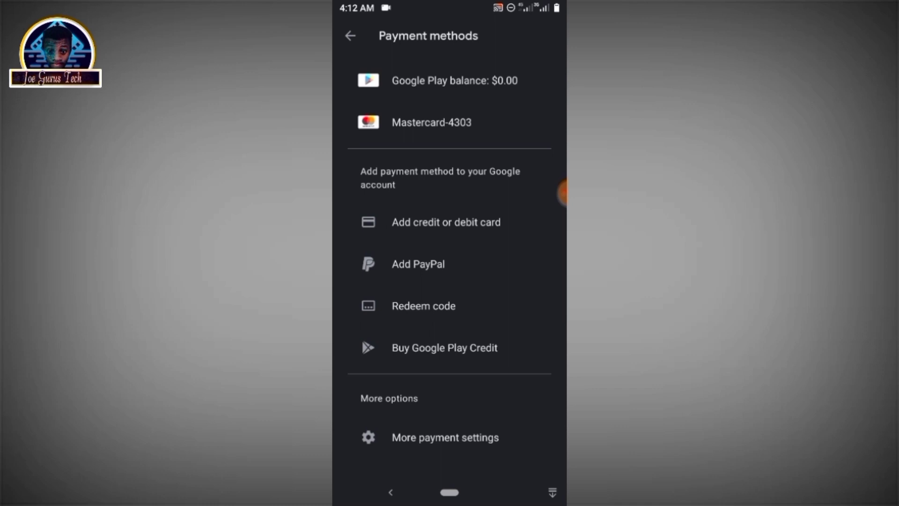
click(351, 35)
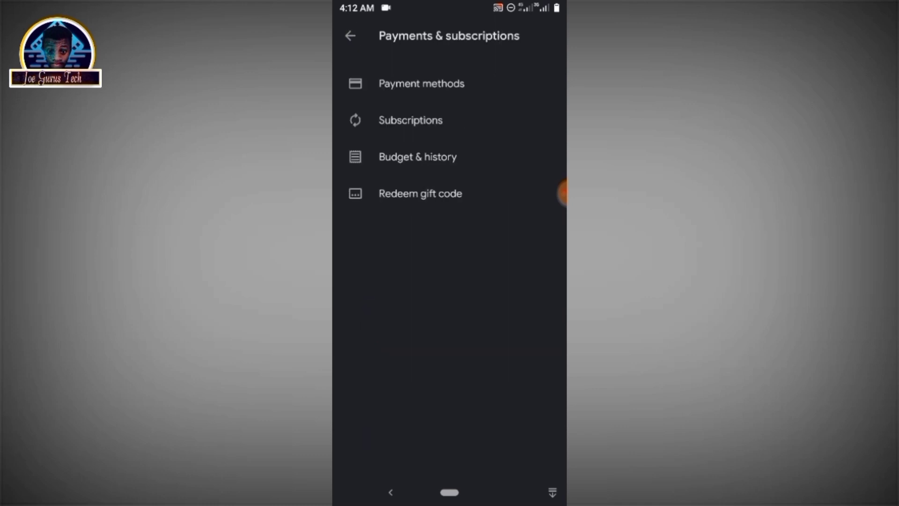
click(350, 36)
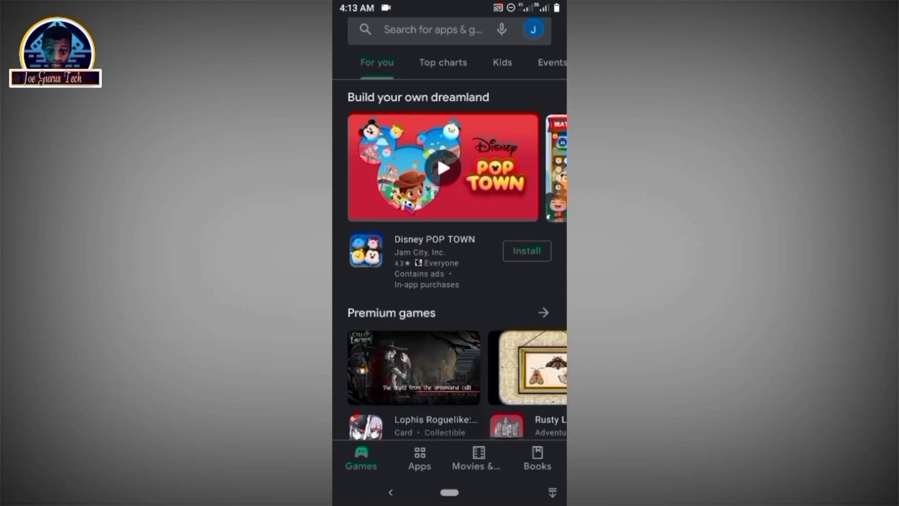
scroll(449, 282, down, 5)
scroll(449, 281, down, 3)
scroll(450, 282, down, 3)
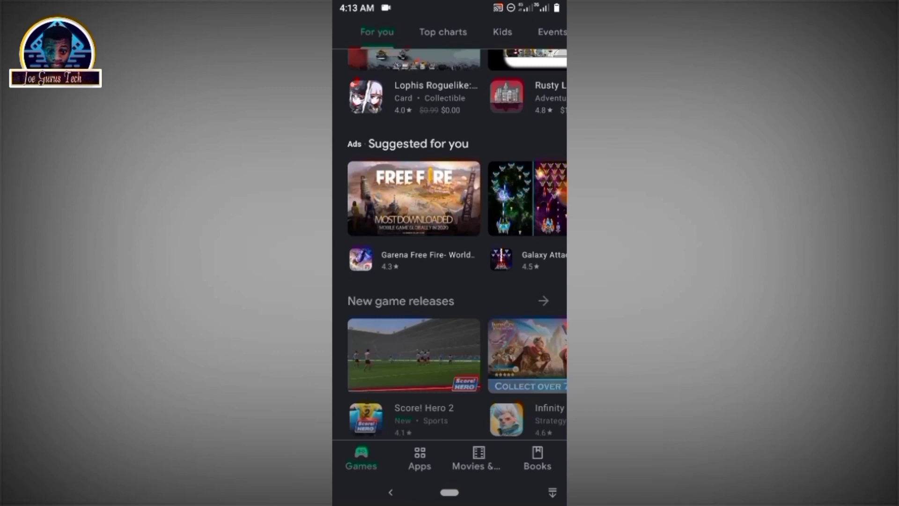
scroll(449, 281, down, 3)
scroll(450, 281, down, 2)
scroll(450, 281, down, 2)
scroll(449, 281, down, 2)
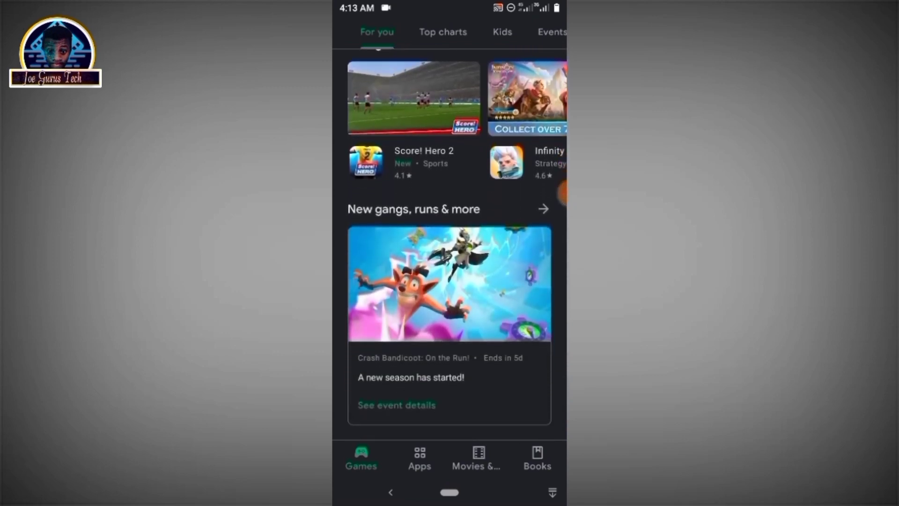
scroll(449, 282, down, 2)
scroll(450, 281, down, 1)
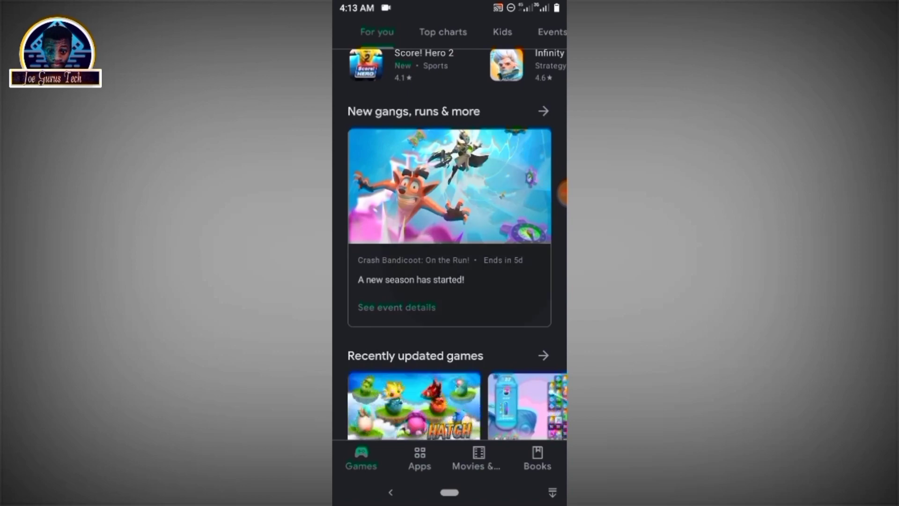
click(450, 186)
click(350, 36)
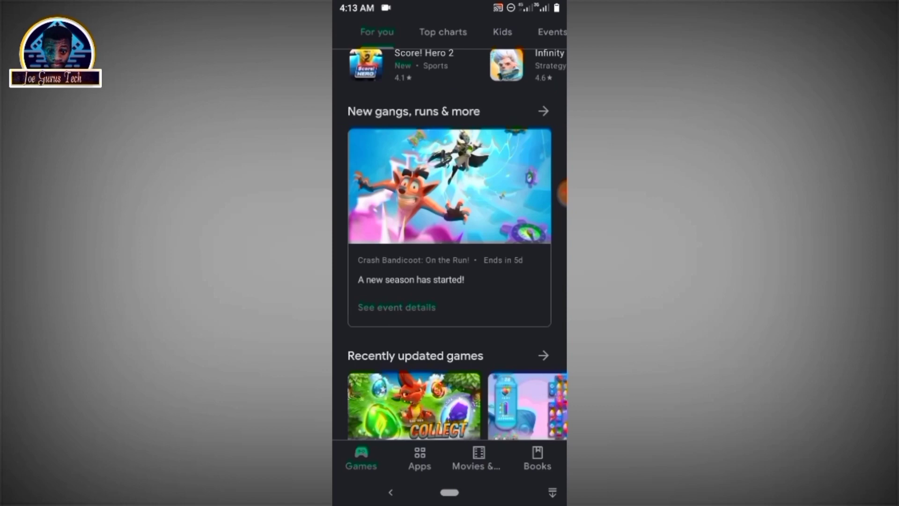
scroll(450, 281, up, 10)
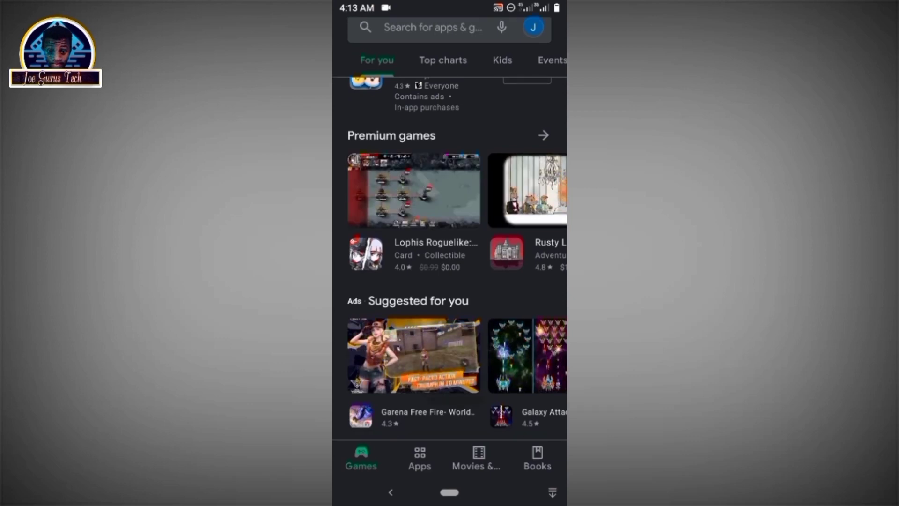
scroll(449, 282, down, 3)
scroll(450, 281, up, 3)
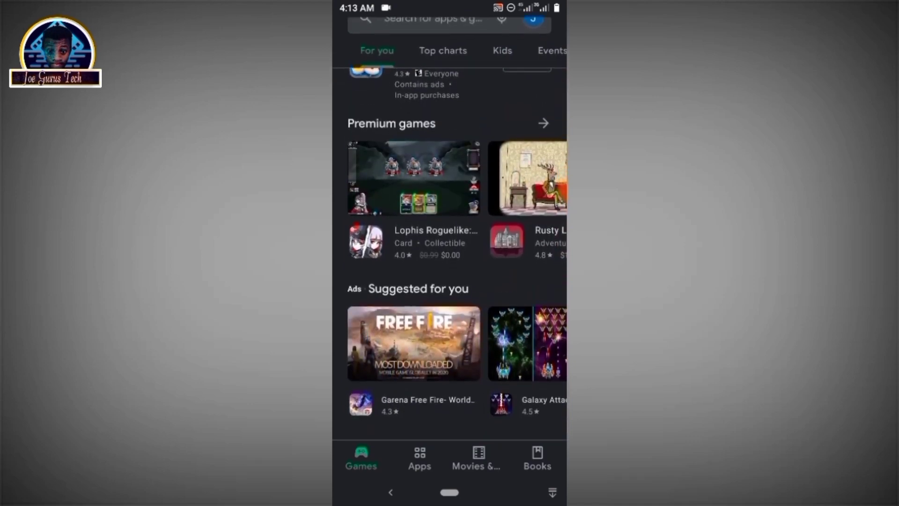
scroll(449, 281, down, 2)
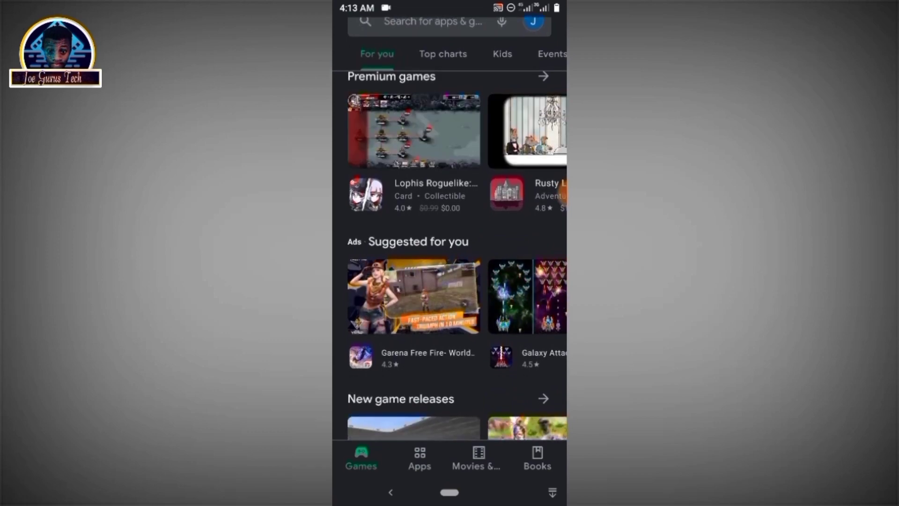
scroll(450, 281, down, 3)
Go home and launch Sideline from the app drawer filtered to S
click(450, 492)
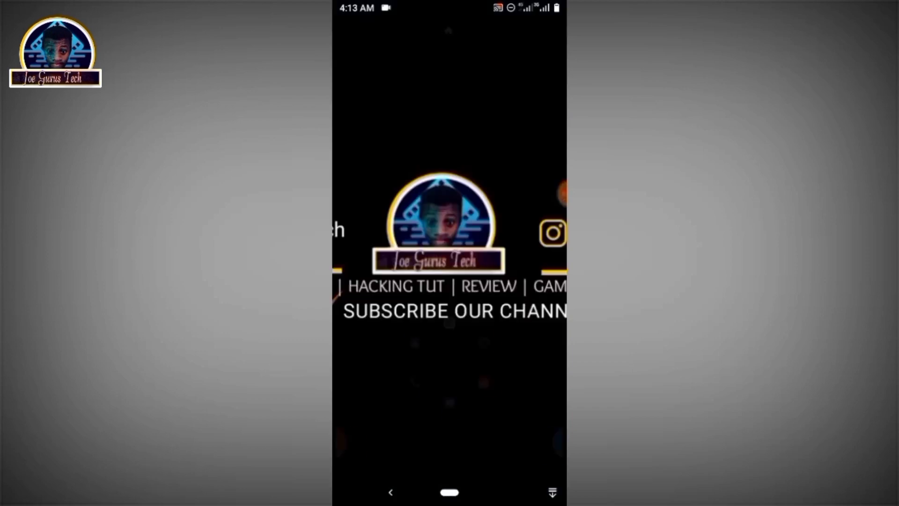
click(539, 448)
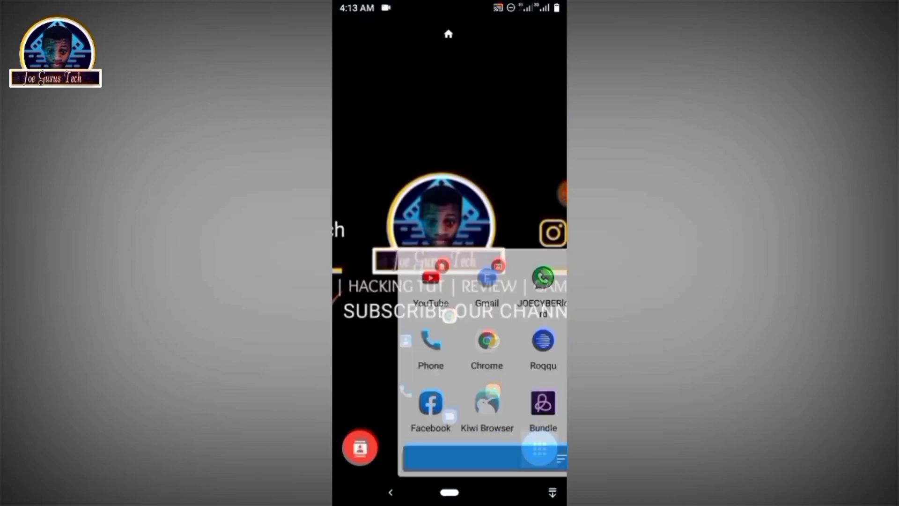
click(553, 458)
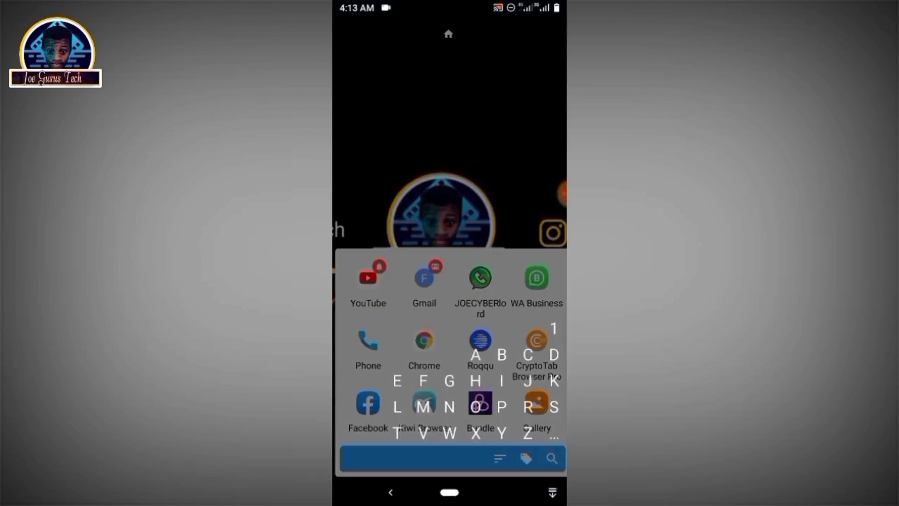
click(555, 408)
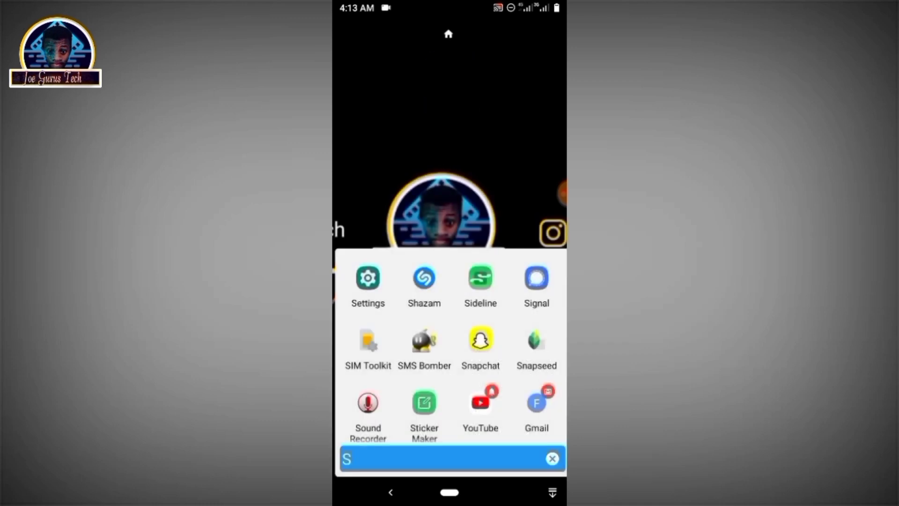
click(480, 285)
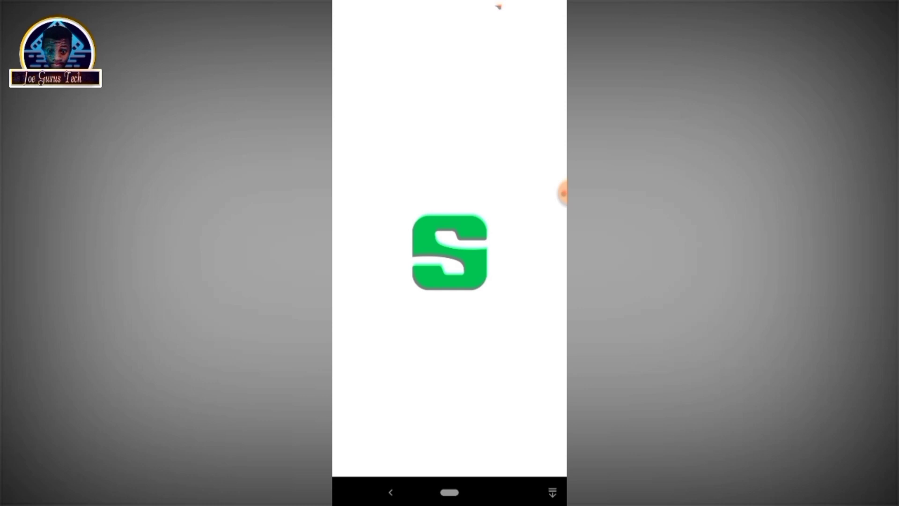